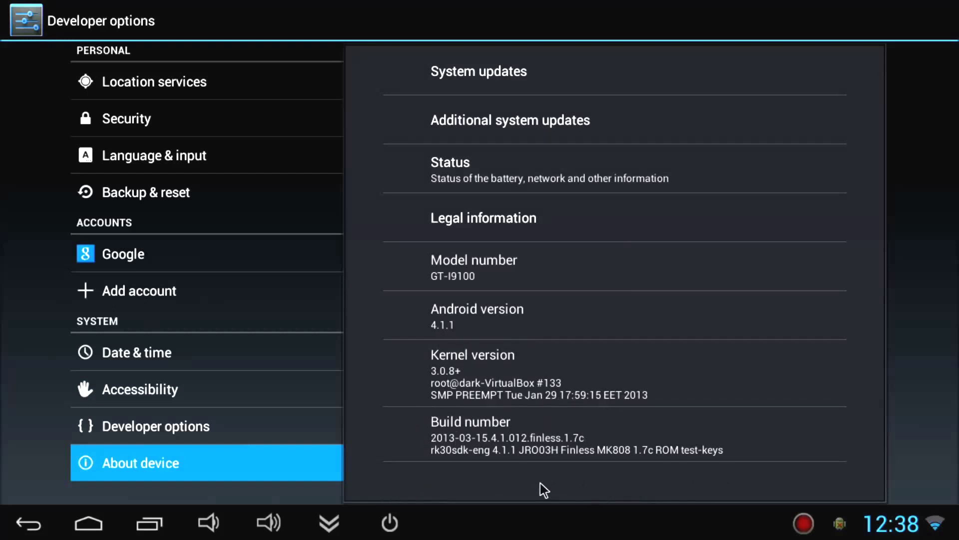
scroll(206, 163, "up", 5)
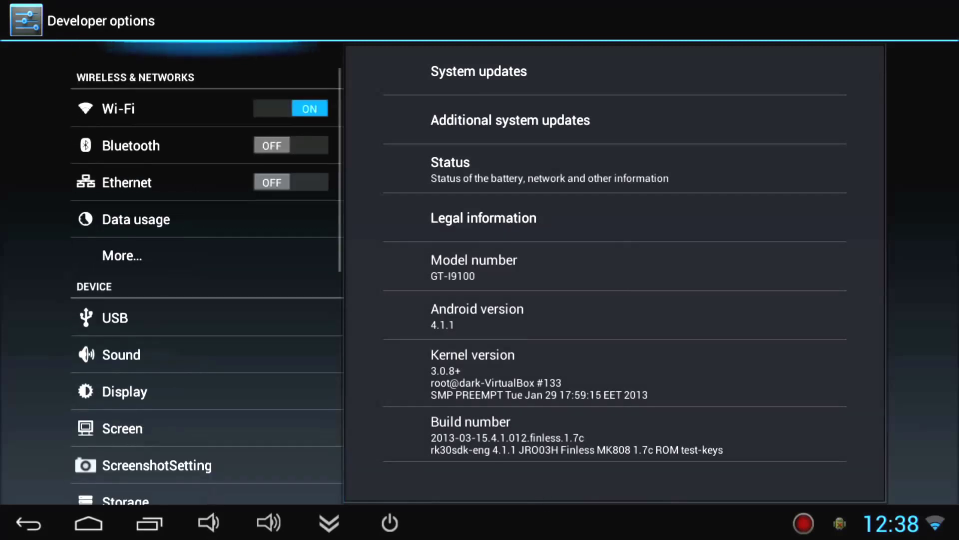
Check the Areeba network's details: good signal, 52Mbps link speed, WPA2 PSK security.
left_click(127, 106)
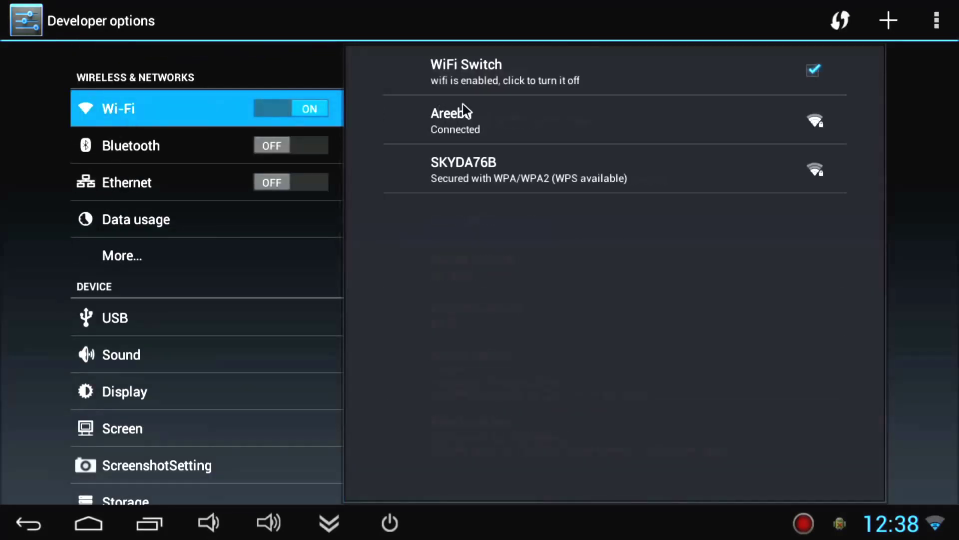
left_click(494, 115)
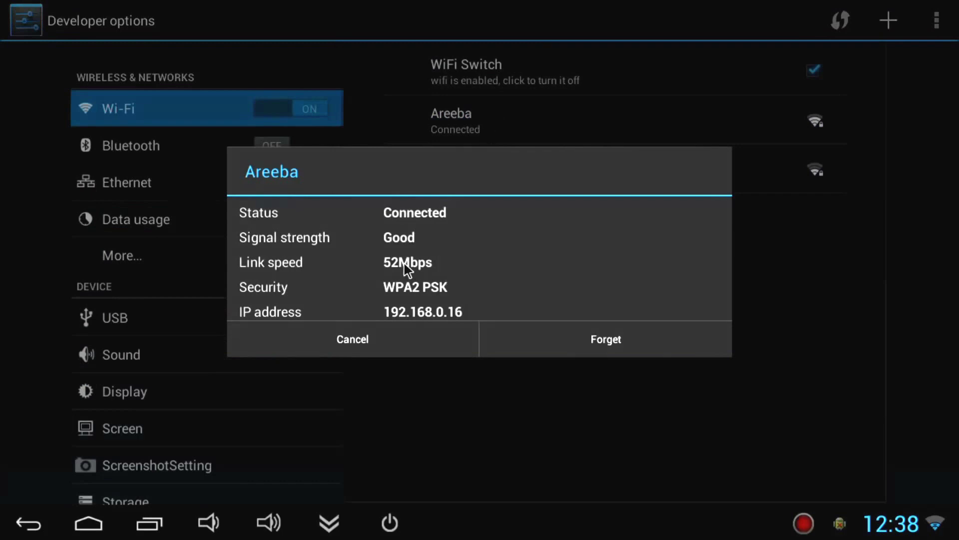
left_click(350, 339)
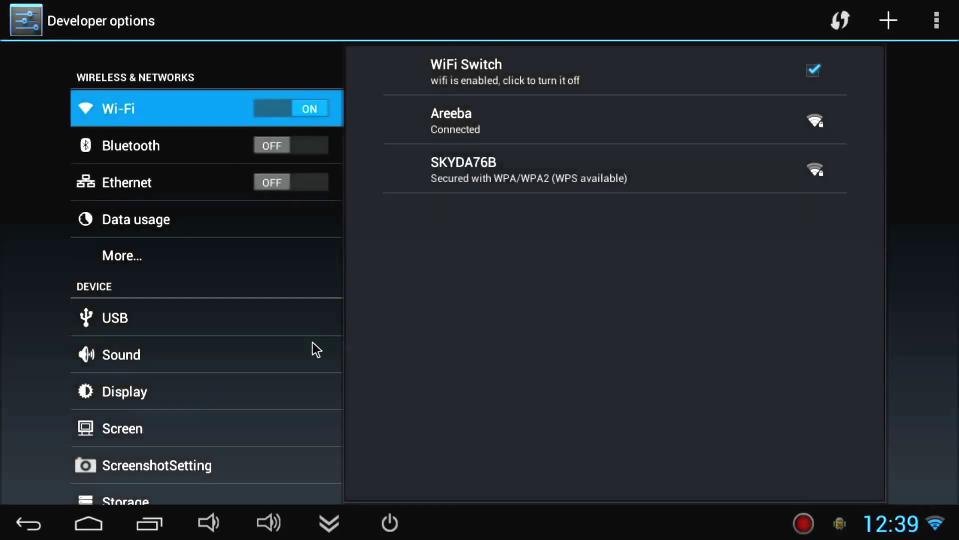
Return to the home screen, swipe to the next page and back.
left_click(89, 524)
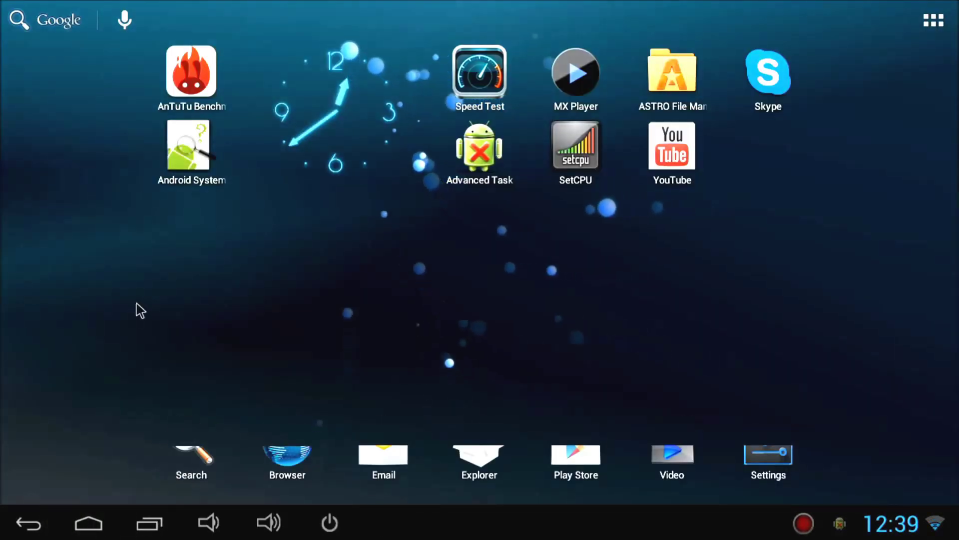
mouse_move(566, 293)
left_mouse_down()
mouse_move(219, 269)
mouse_move(667, 285)
left_mouse_up()
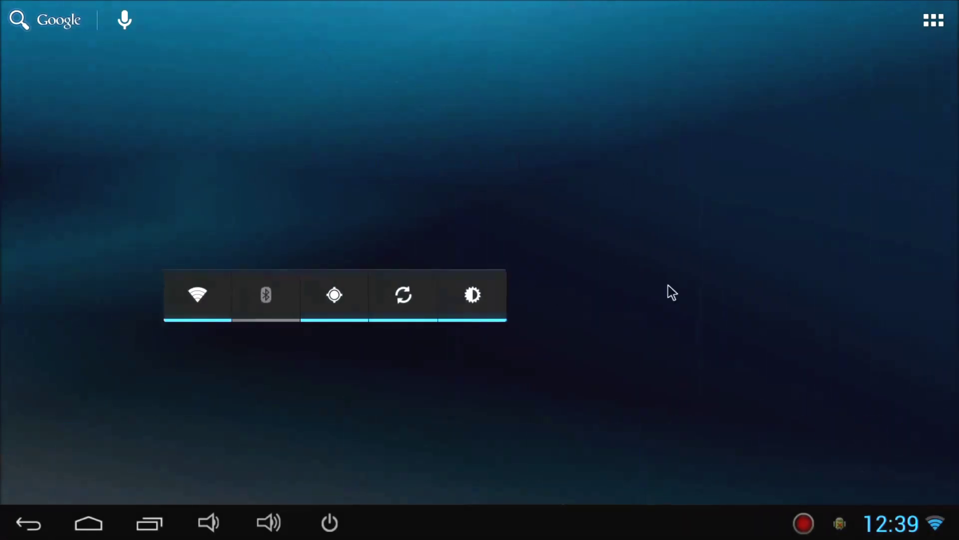
left_click_drag(535, 118, 825, 128)
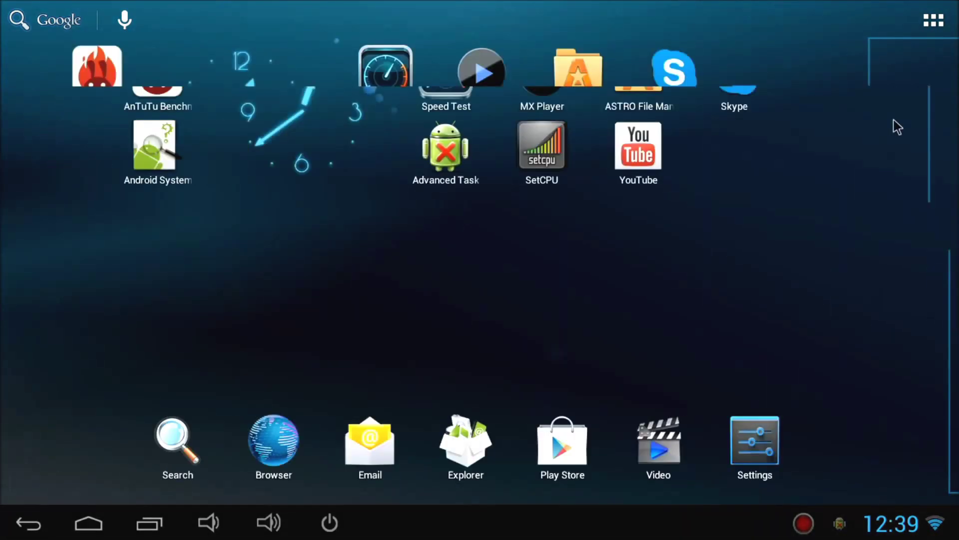
Browse the installed apps in the app drawer, then close it.
left_click(934, 20)
mouse_move(599, 277)
left_mouse_down()
mouse_move(294, 278)
mouse_move(678, 268)
left_mouse_up()
left_click(89, 523)
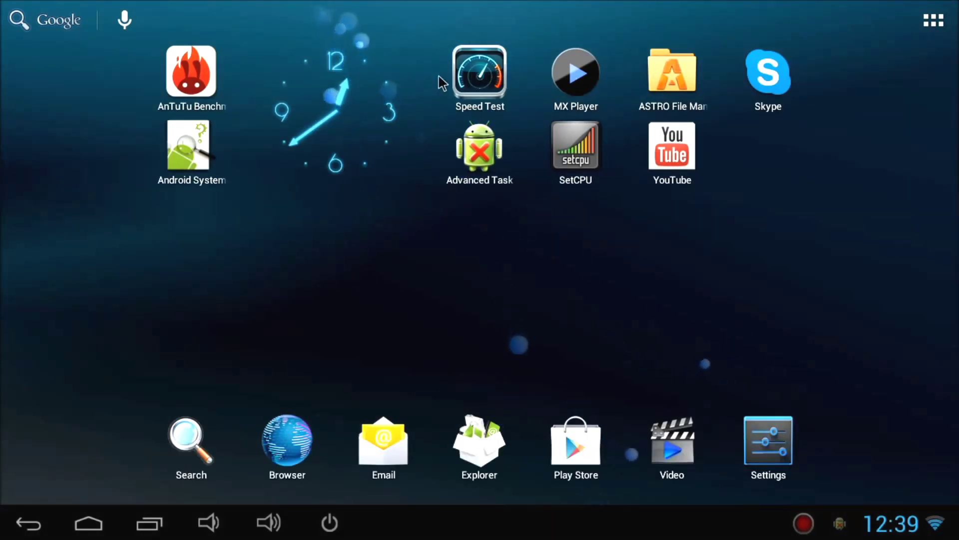
Search YouTube for '1080p' and start playing Big Buck Bunny animation (1080p HD).
left_click(671, 148)
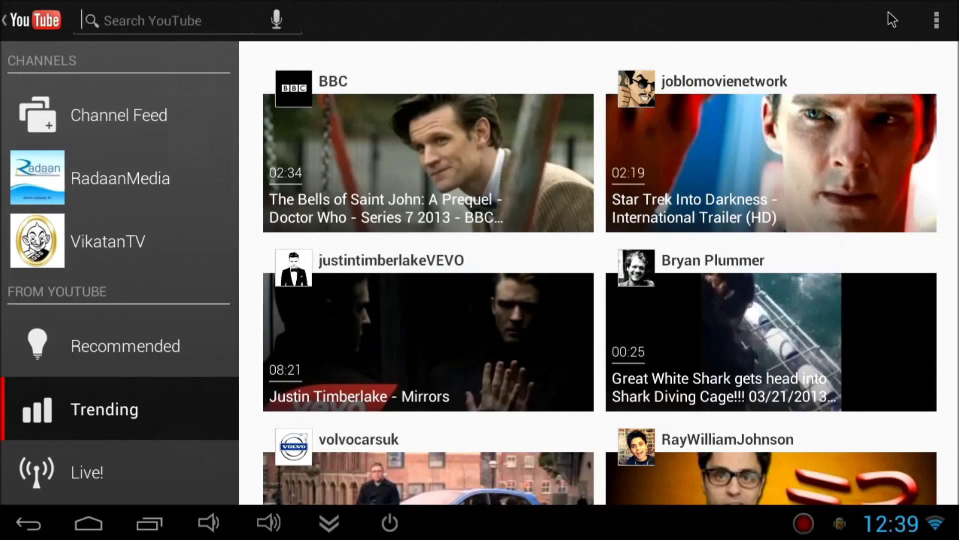
left_click(150, 20)
left_click(99, 68)
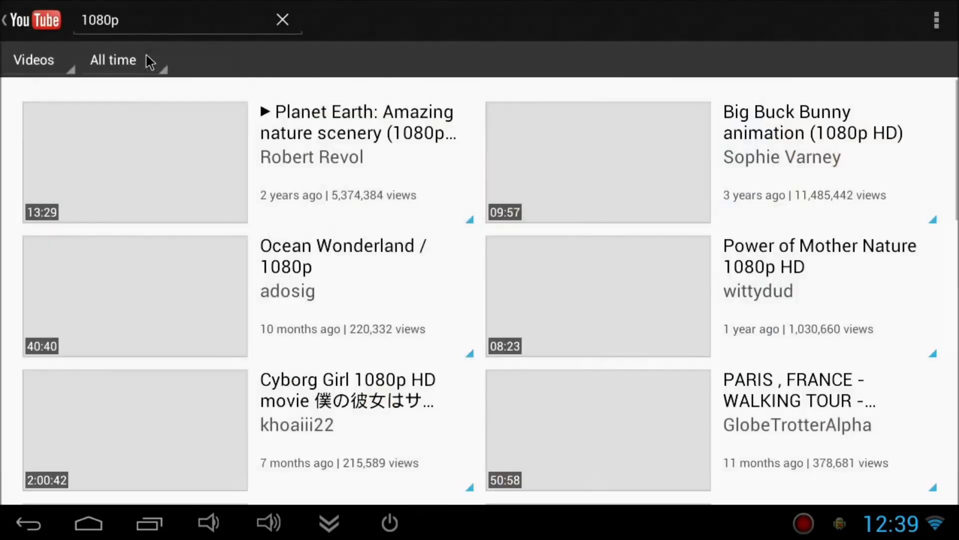
scroll(366, 340, "down", 3)
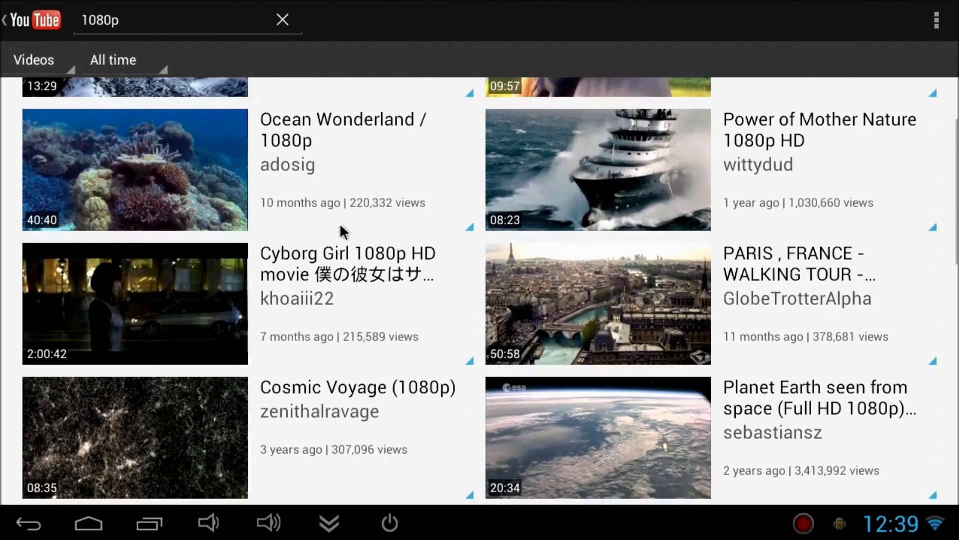
scroll(366, 342, "down", 2)
scroll(371, 300, "down", 3)
scroll(371, 279, "down", 2)
scroll(371, 280, "down", 1)
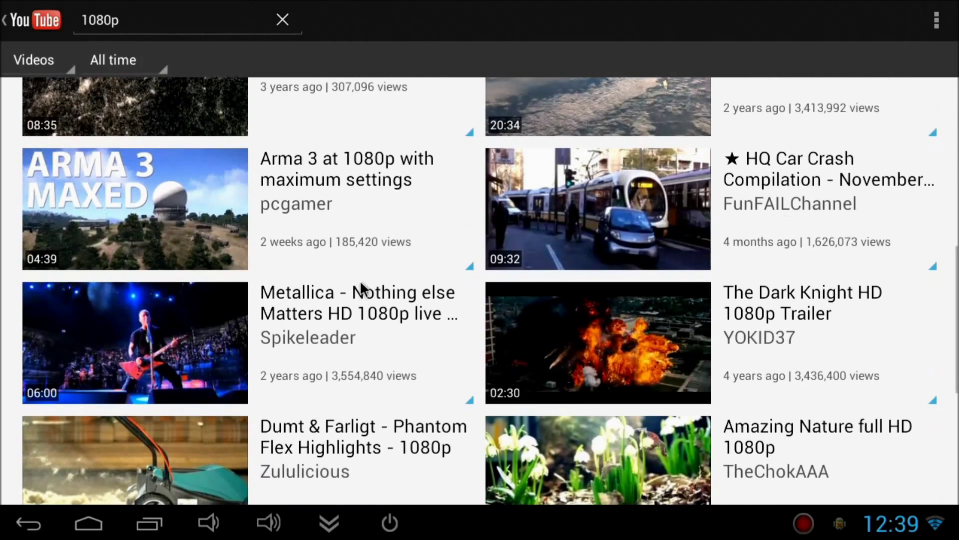
scroll(390, 387, "up", 1)
scroll(382, 300, "up", 1)
scroll(379, 272, "up", 3)
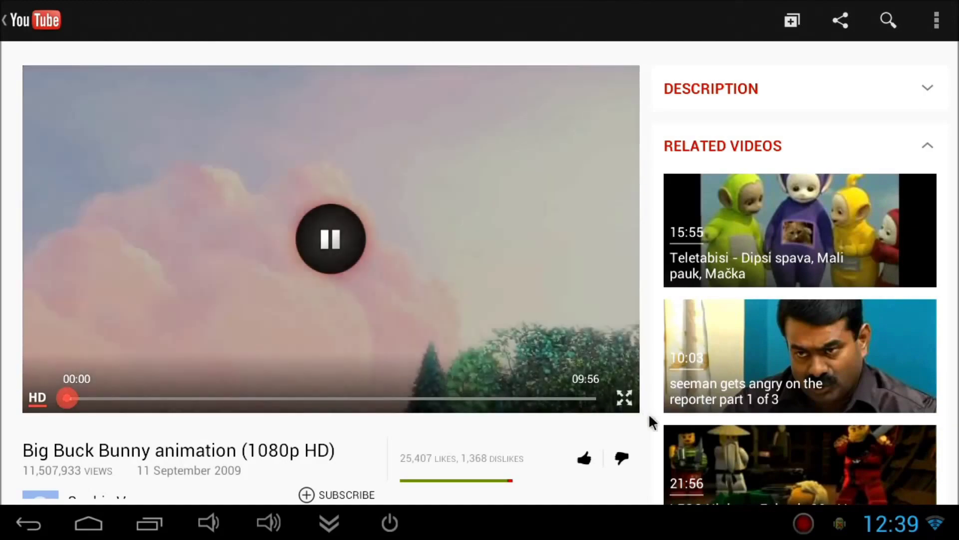
left_click(624, 398)
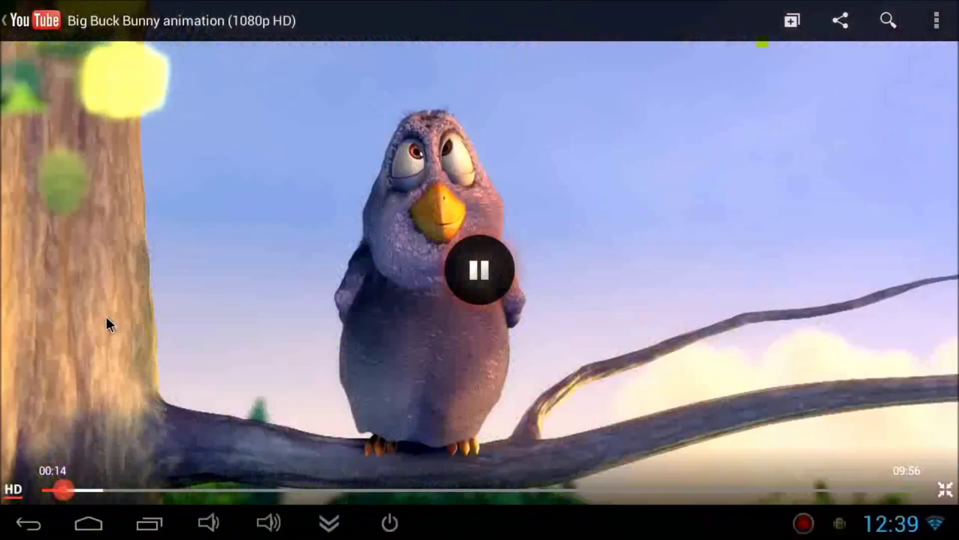
Skip the full-screen Big Buck Bunny video ahead to about 03:19.
left_click(334, 492)
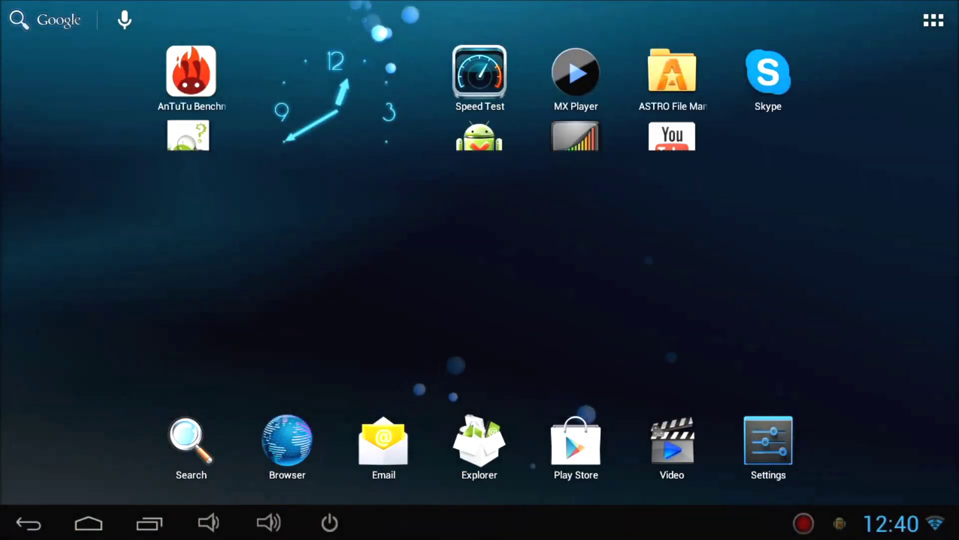
Check SetCPU's 1416 MHz maximum and minimum with the performance governor.
left_click_drag(612, 261, 824, 262)
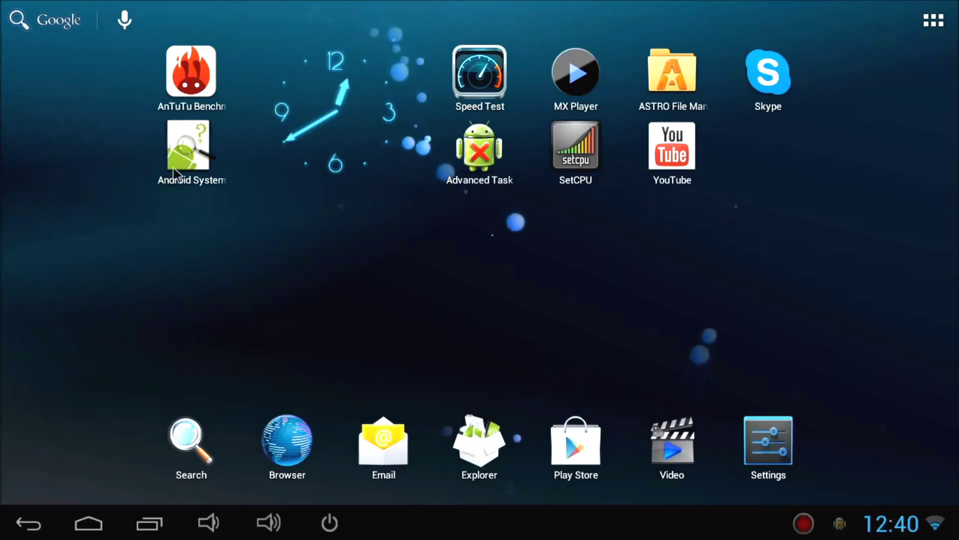
left_click(568, 145)
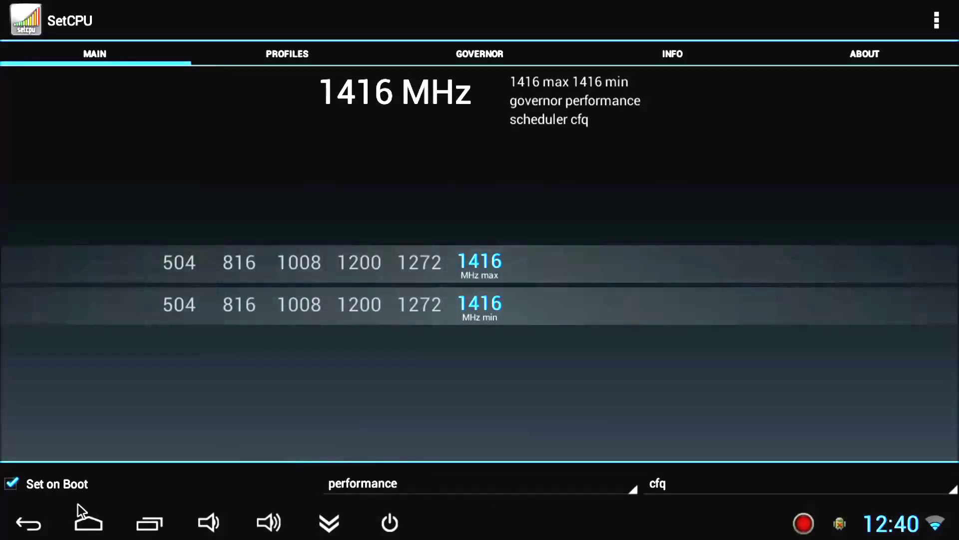
left_click(88, 523)
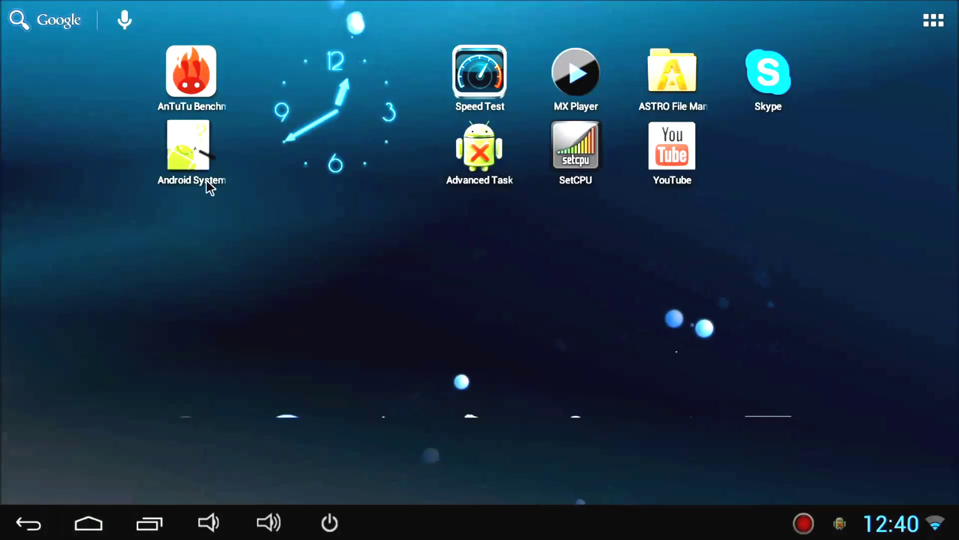
View Android System Info's CPU section: ARMv7 dual-core, 504–1416 MHz range.
left_click(193, 165)
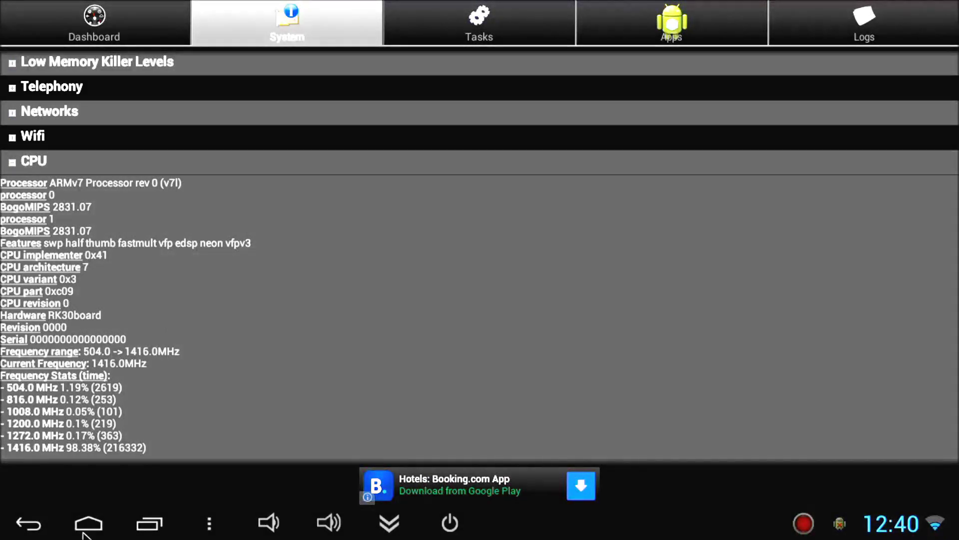
left_click(89, 522)
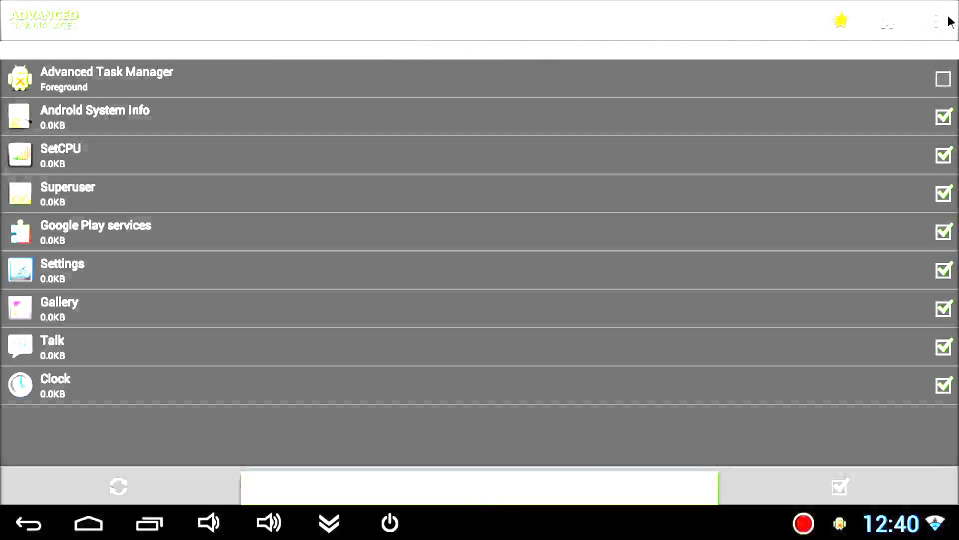
Confirm Advanced Task Manager's Startup Kill is enabled with a 20-second delay.
left_click(937, 21)
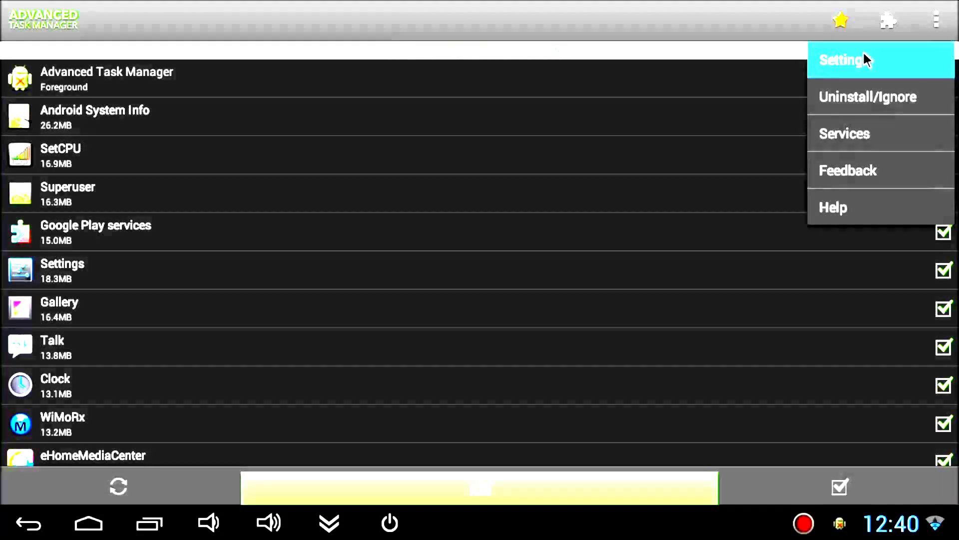
left_click(845, 59)
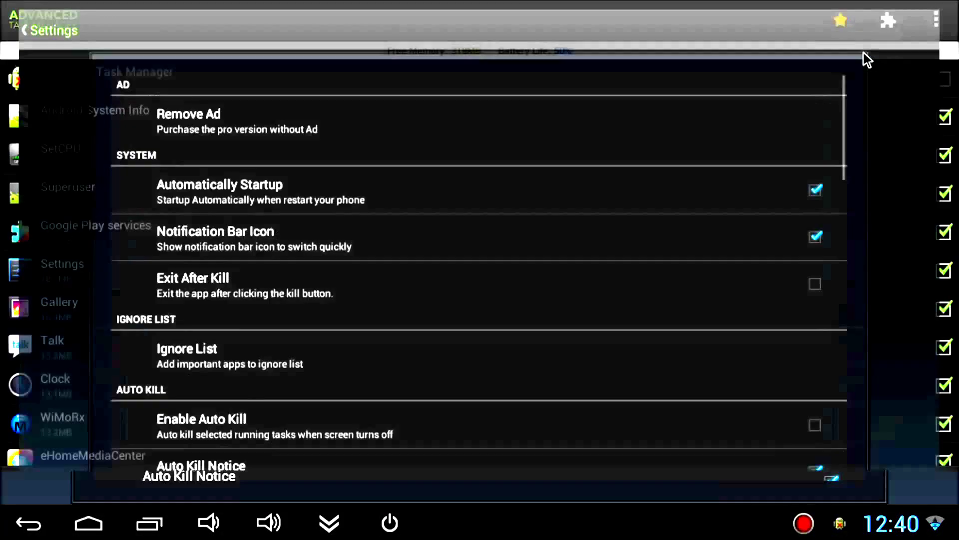
scroll(702, 327, "down", 3)
scroll(632, 150, "down", 3)
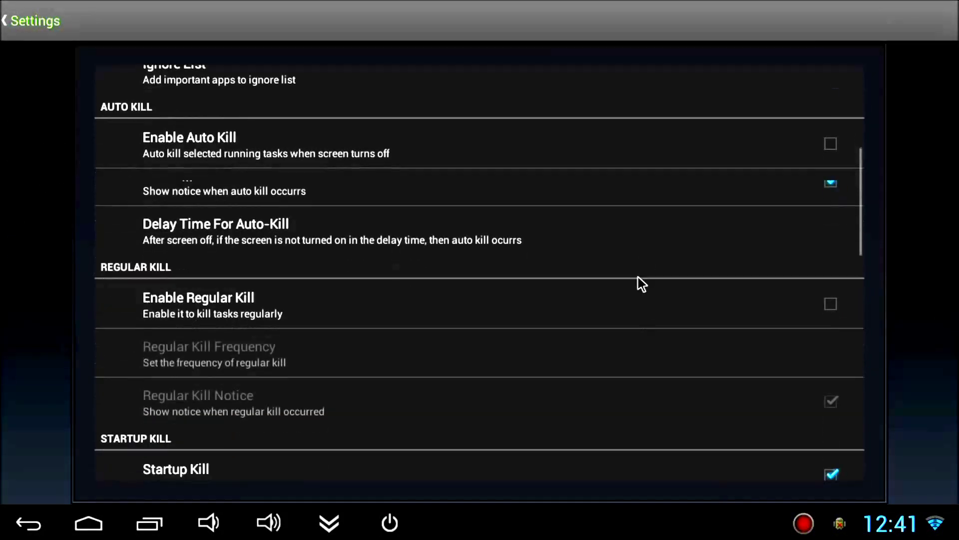
scroll(638, 276, "down", 3)
scroll(612, 214, "down", 2)
scroll(588, 219, "down", 1)
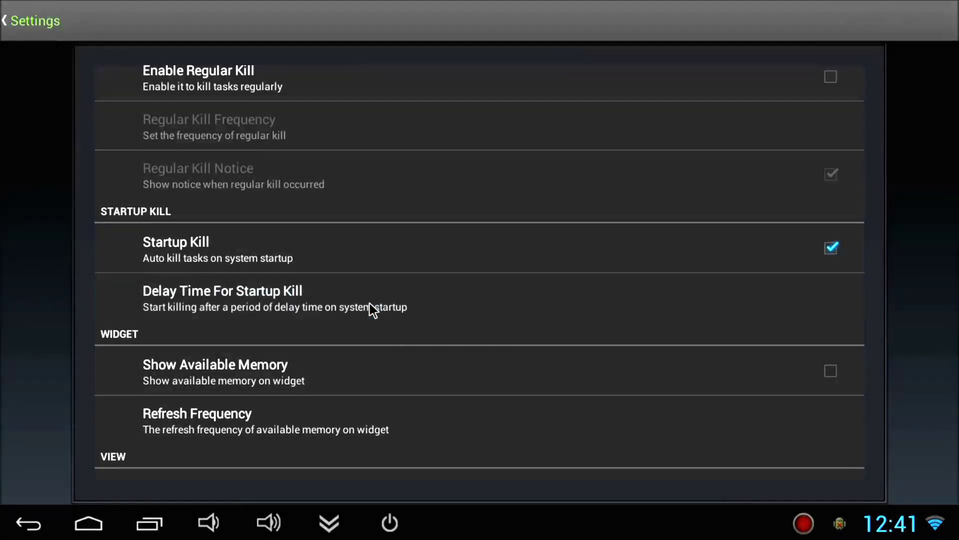
left_click(370, 304)
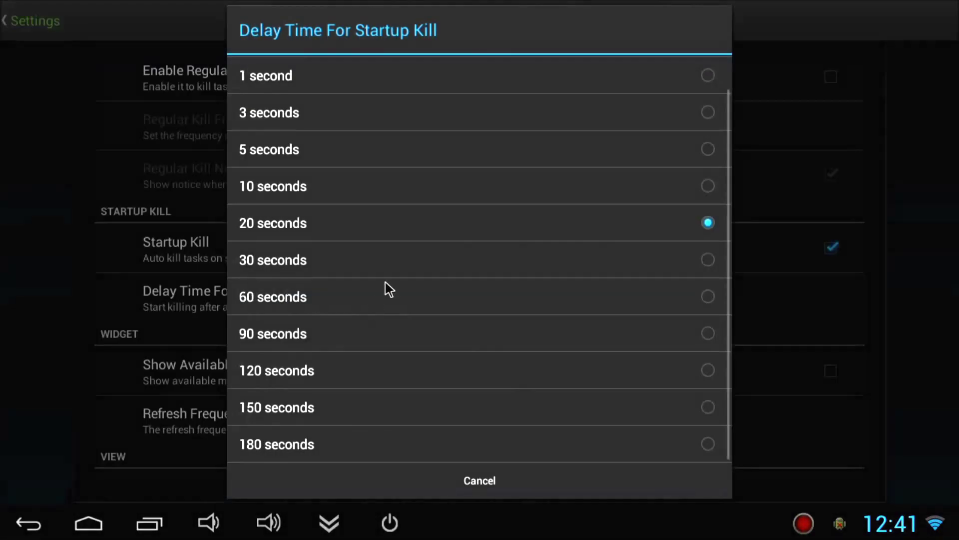
left_click(16, 359)
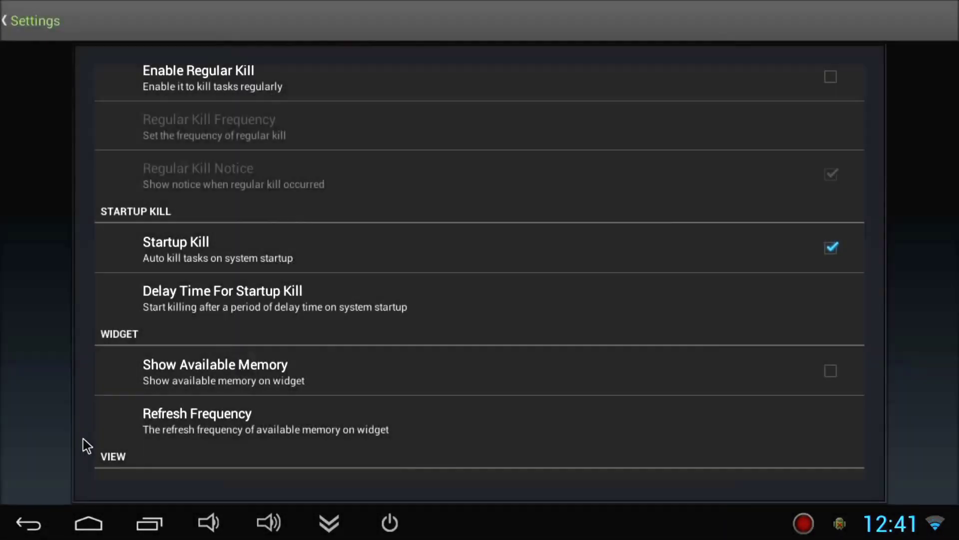
Open AnTuTu Benchmark from the home screen and view its 11028 score.
left_click(88, 522)
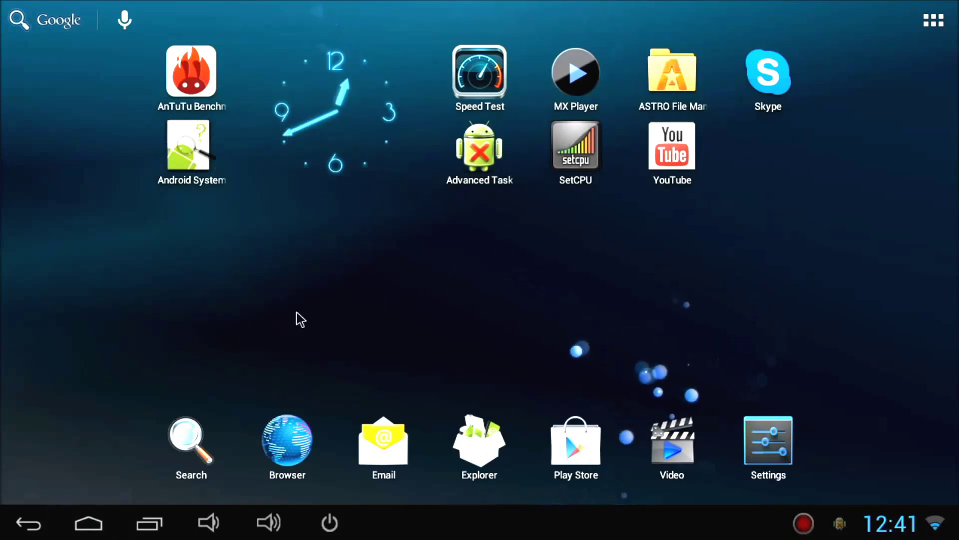
mouse_move(296, 319)
left_mouse_down()
mouse_move(549, 314)
mouse_move(180, 255)
left_mouse_up()
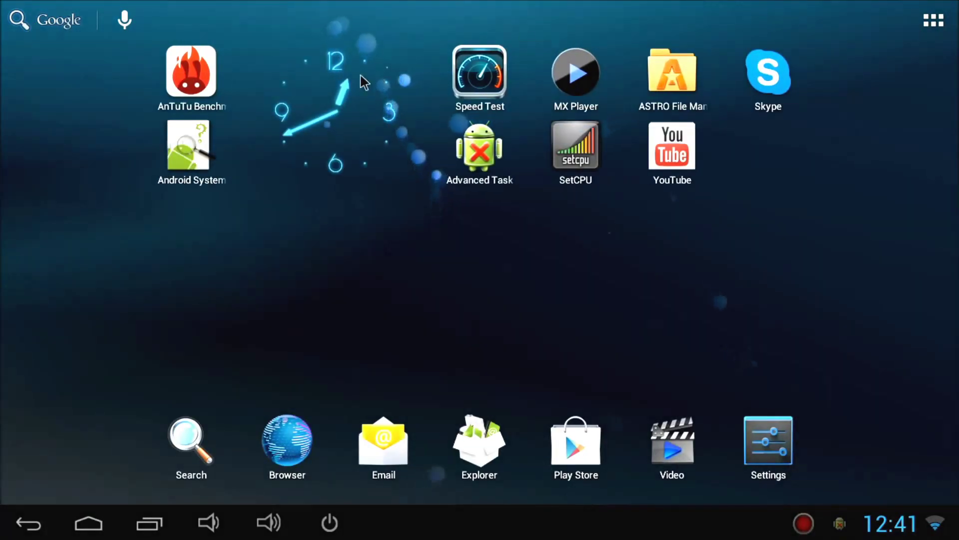
left_click(197, 76)
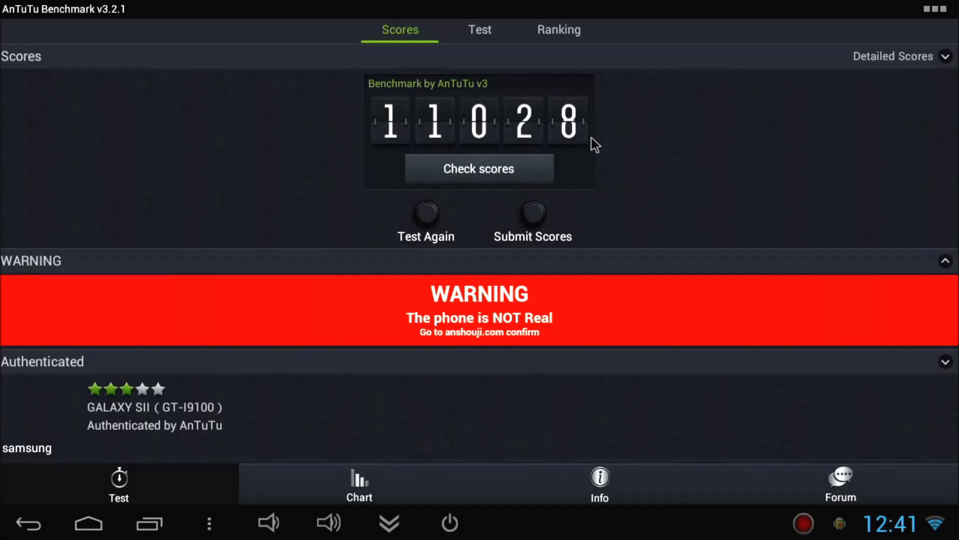
left_click(88, 523)
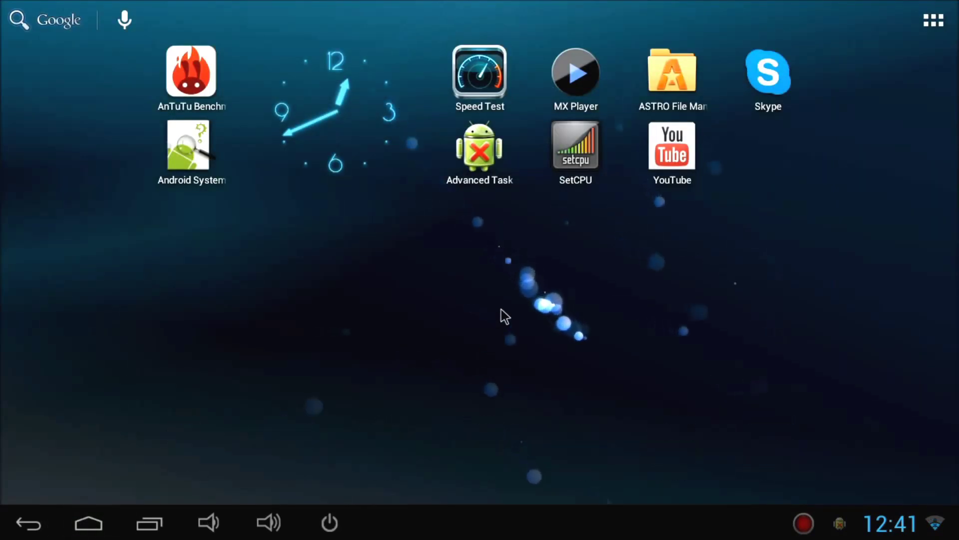